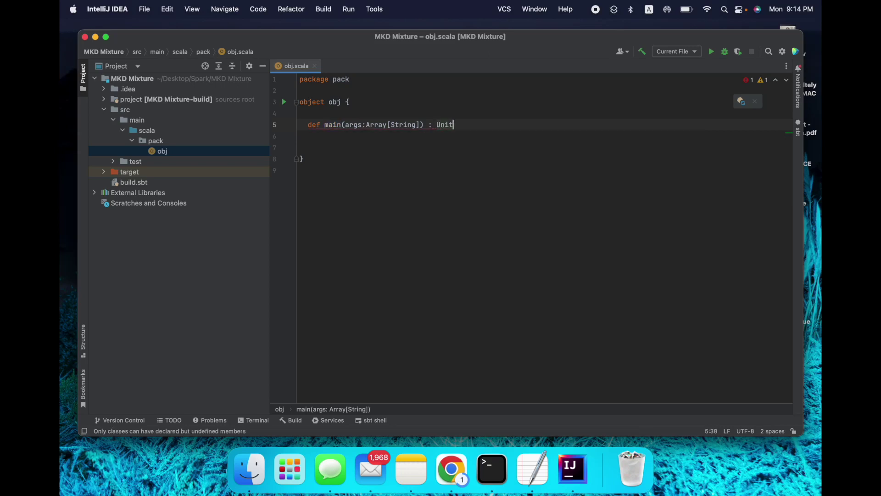
text({)
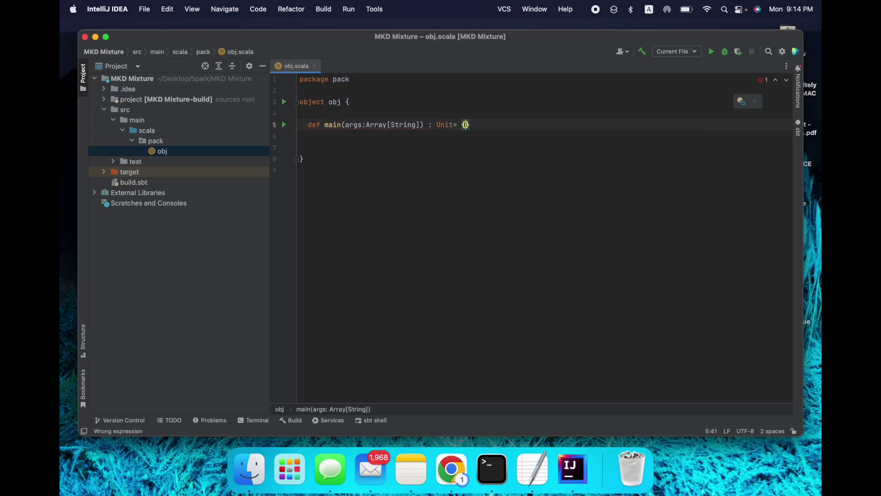
- Add a println call on a new line inside obj's main method body
key(Return)
key(Return)
key(Return)
key(Up)
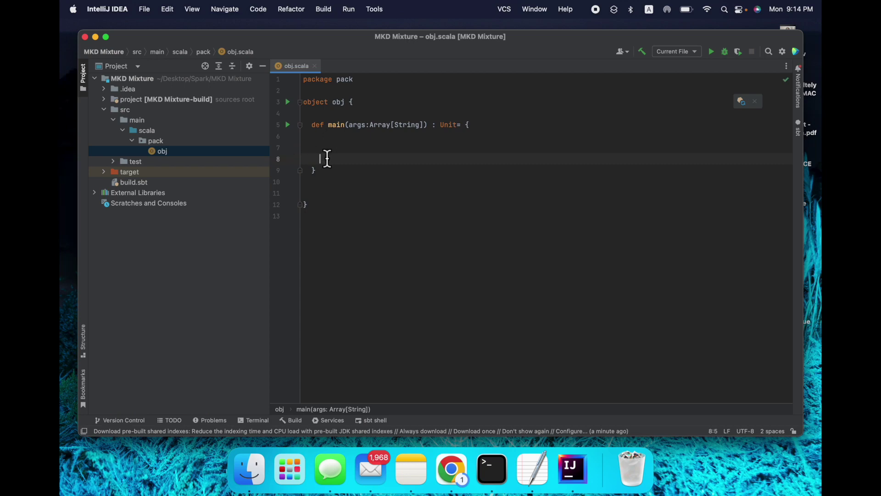
text(p)
text(r)
key(Return)
text(")
text(--We)
text(lcome to )
text(Spar)
text(k --)
- Run 'obj' from the editor and select the first scalac compiler-interface error line
click(414, 207)
click(542, 174)
right_click(538, 174)
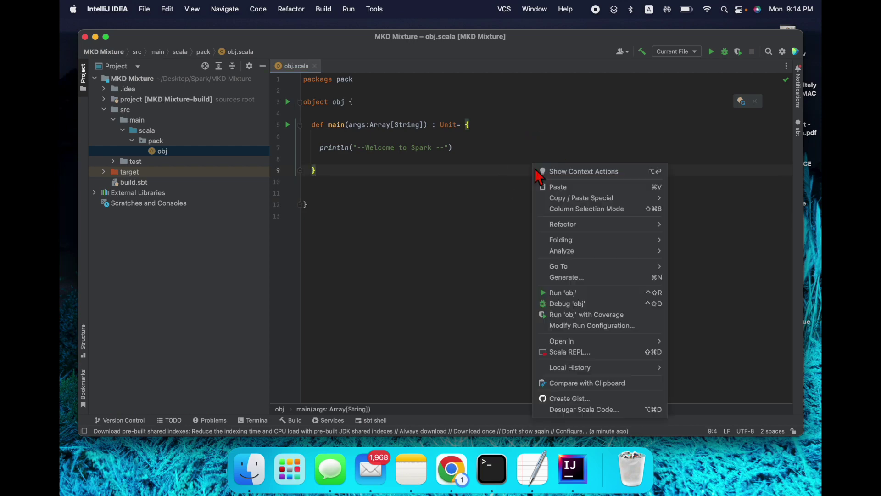
click(565, 293)
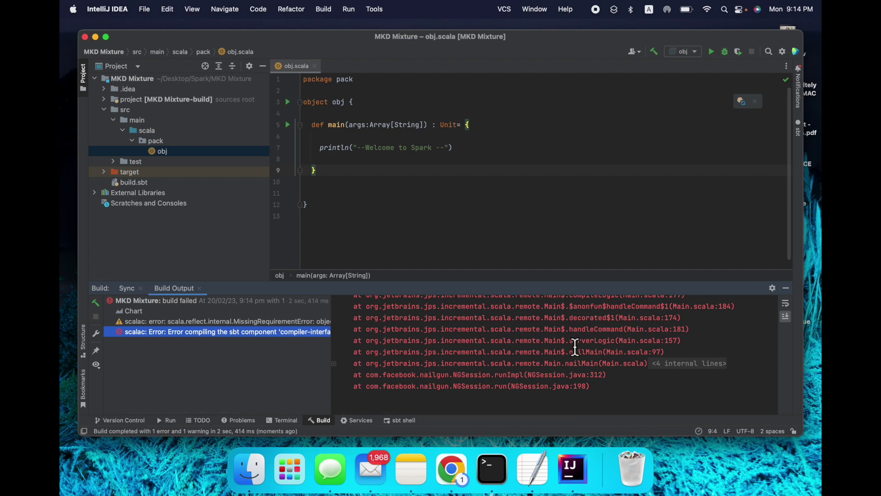
scroll(571, 324, up, 5)
scroll(571, 338, up, 5)
scroll(574, 348, up, 5)
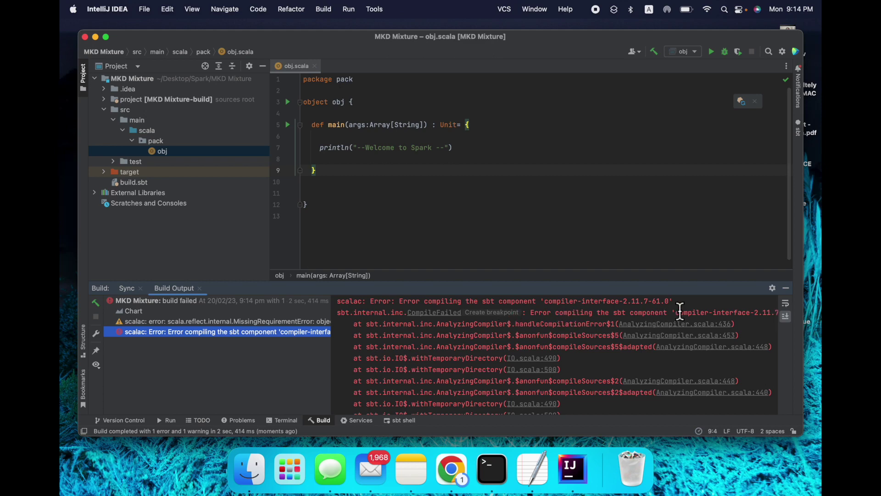
mouse_move(680, 303)
mouse_down()
mouse_move(374, 313)
mouse_move(337, 306)
mouse_up()
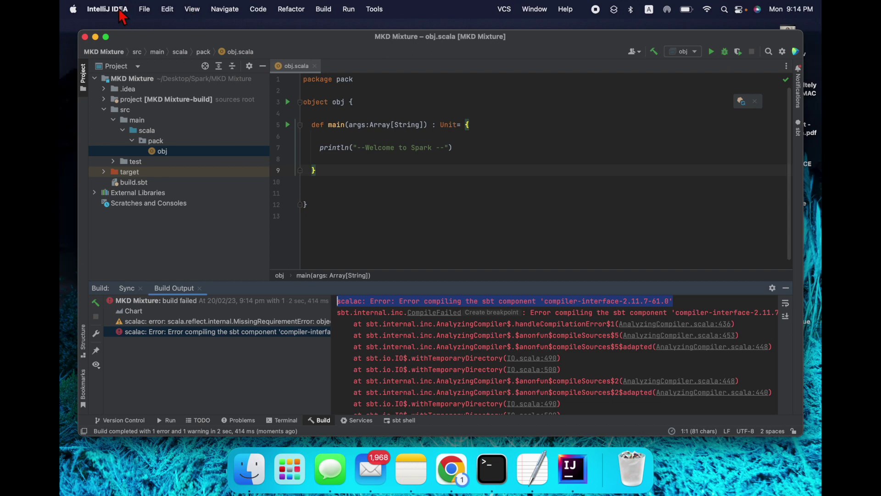
- Go to Build, Execution, Deployment > Compiler > Scala Compiler > Scala Compile Server in Preferences
click(119, 11)
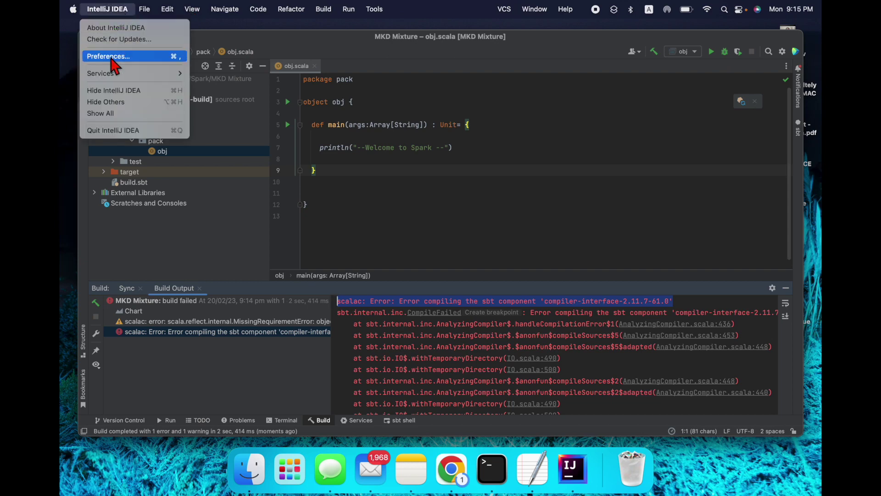
click(119, 62)
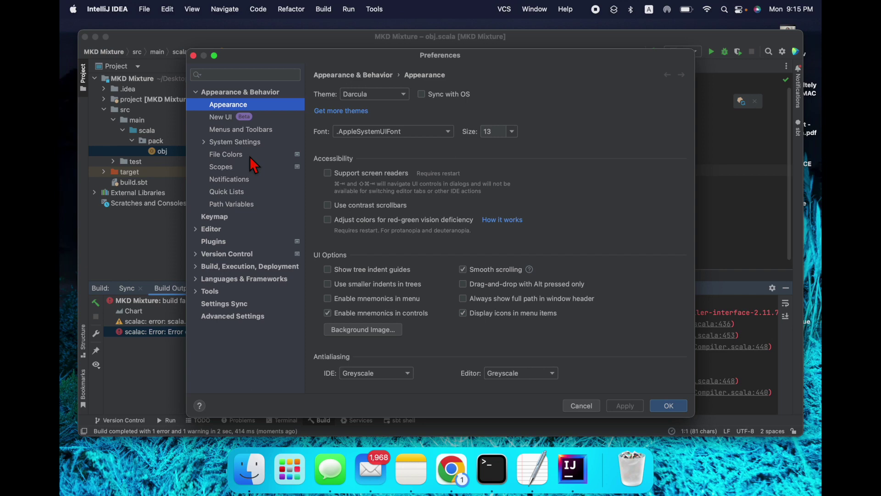
click(228, 268)
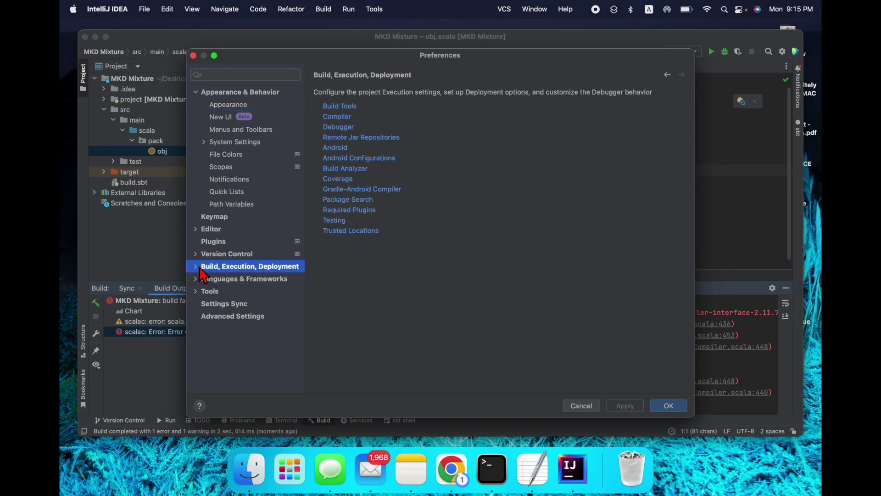
click(197, 267)
scroll(256, 270, down, 5)
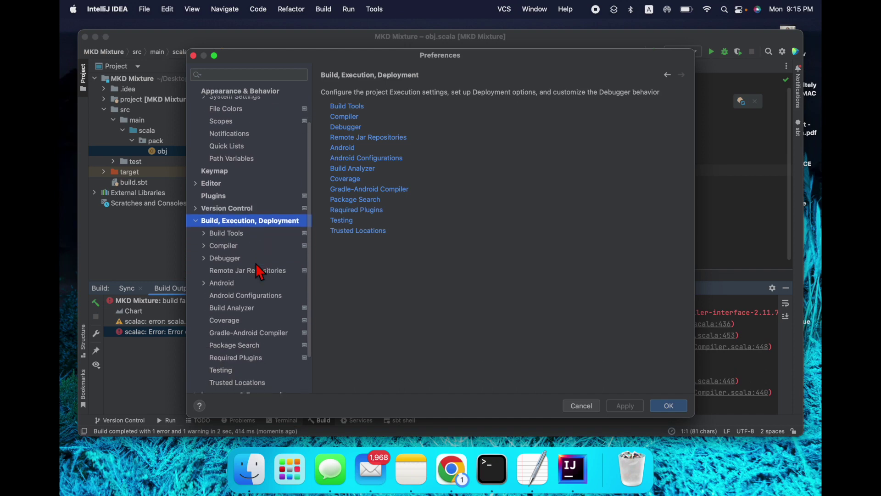
scroll(248, 314, down, 1)
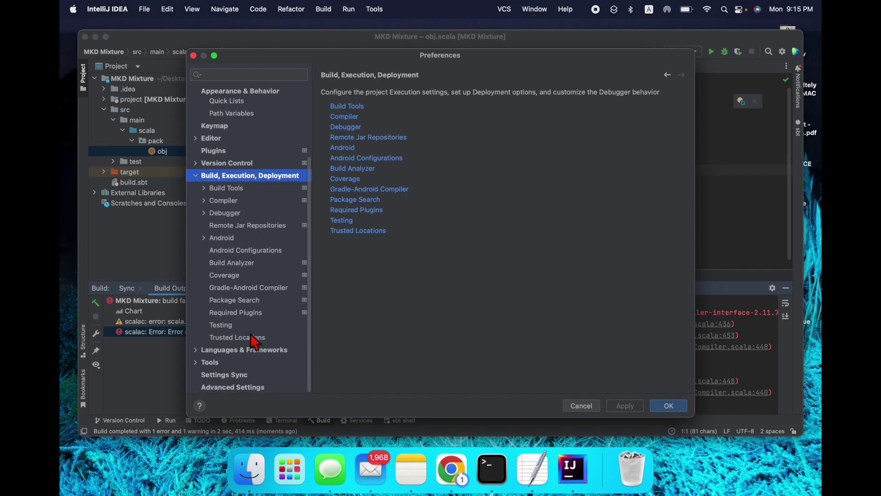
click(205, 201)
scroll(260, 249, down, 2)
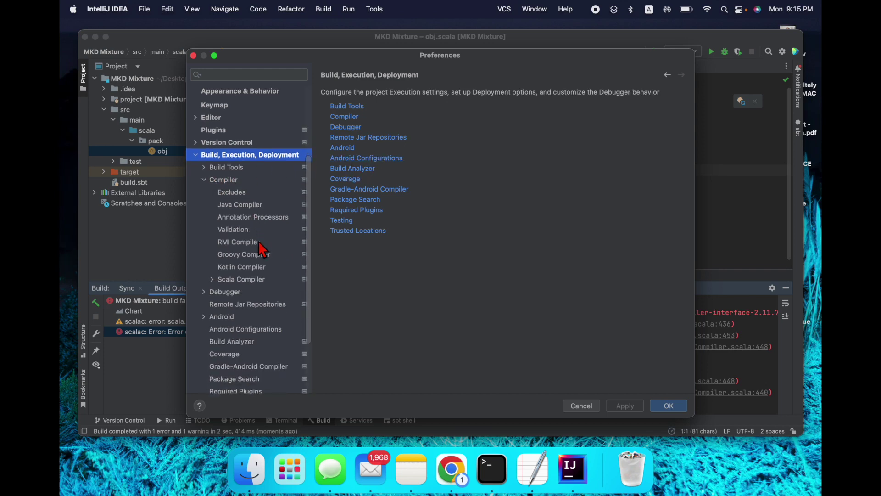
click(212, 279)
scroll(252, 303, down, 3)
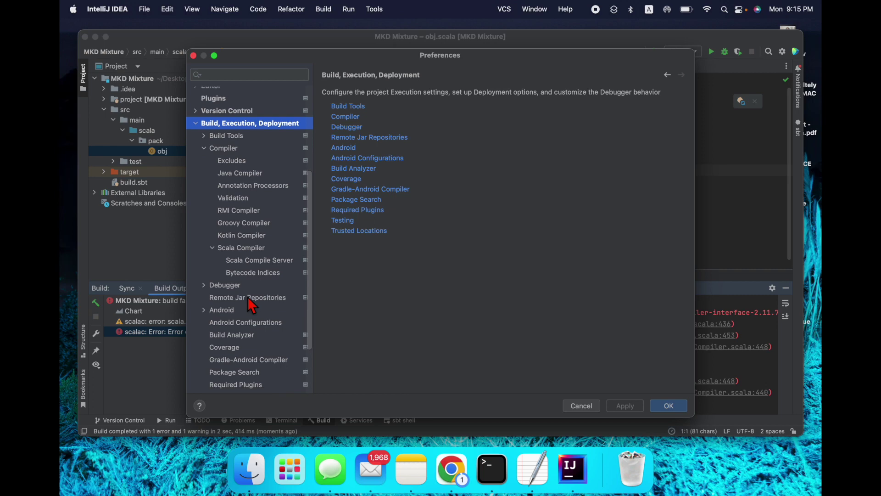
click(271, 266)
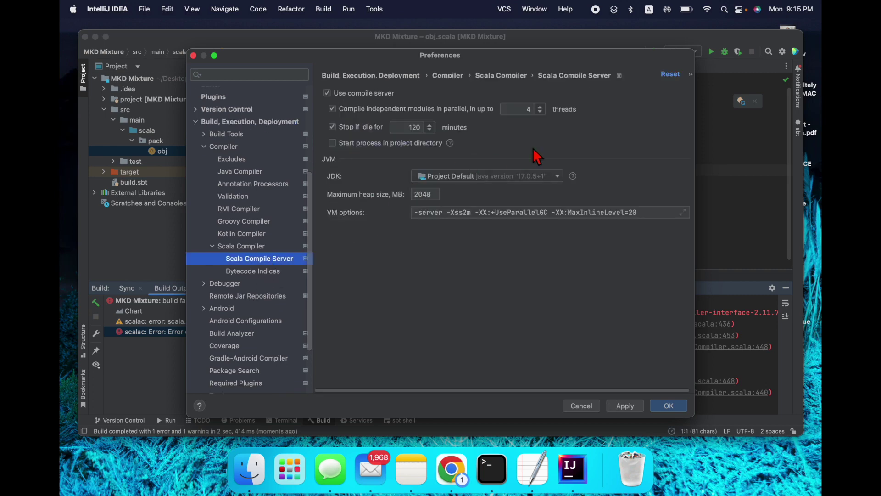
- Set the Scala Compile Server JDK to corretto-1.8, apply and close Preferences
click(558, 176)
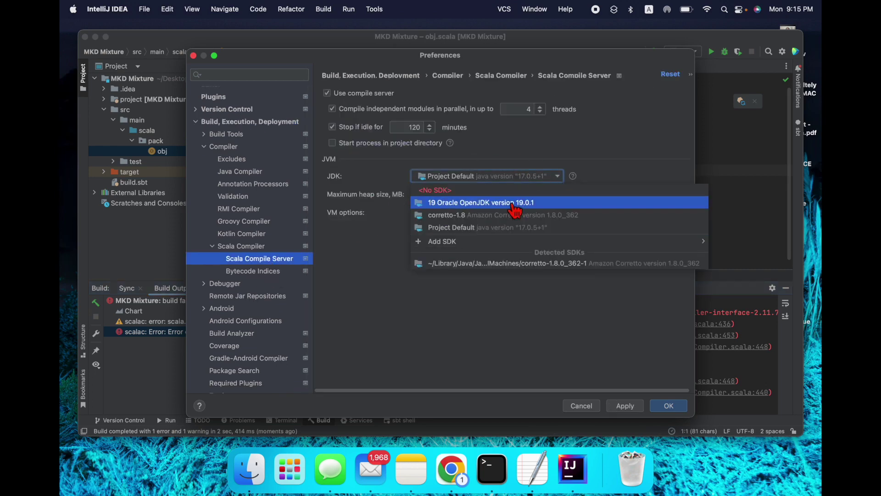
click(496, 217)
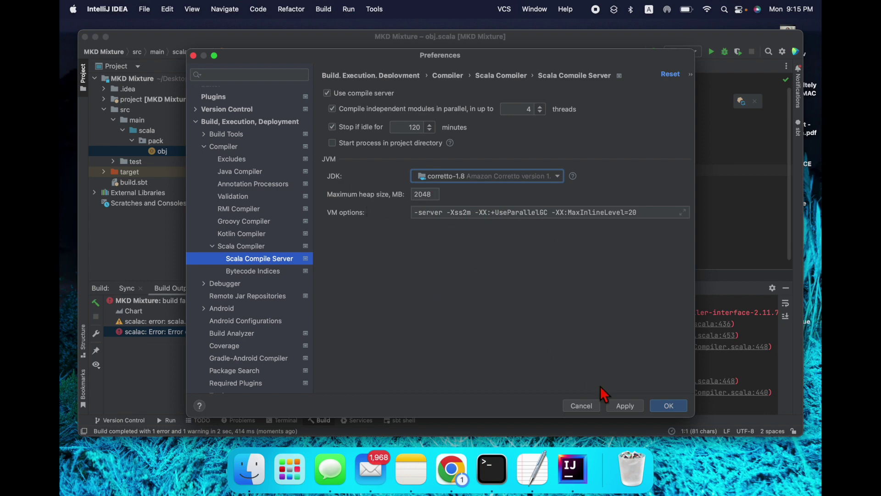
click(625, 406)
click(680, 411)
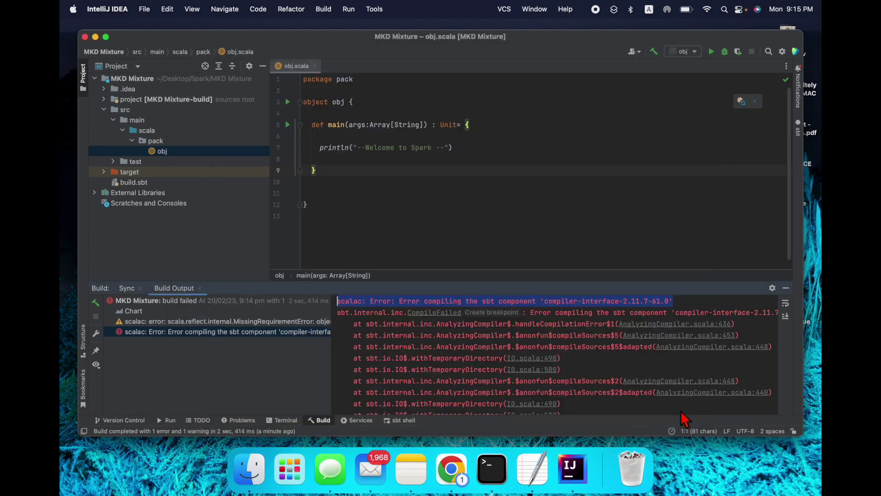
click(520, 227)
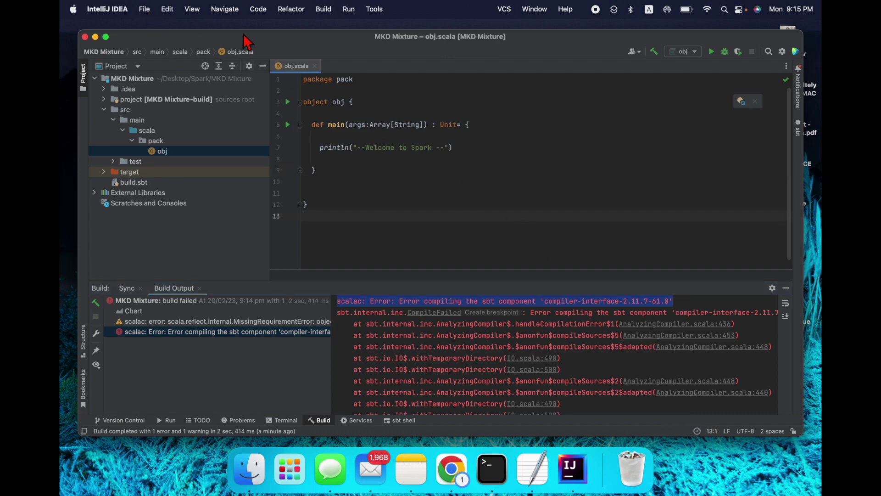
click(196, 27)
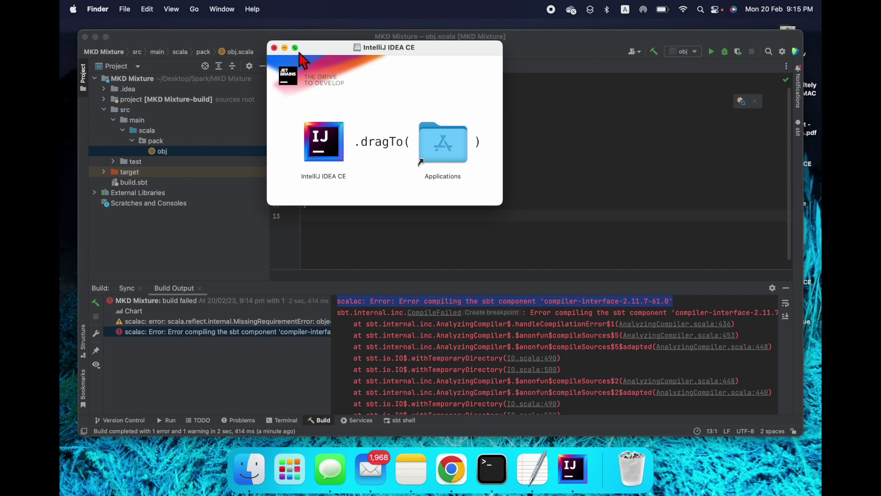
- Close the IntelliJ IDEA CE installer window and return to the obj.scala editor
click(274, 48)
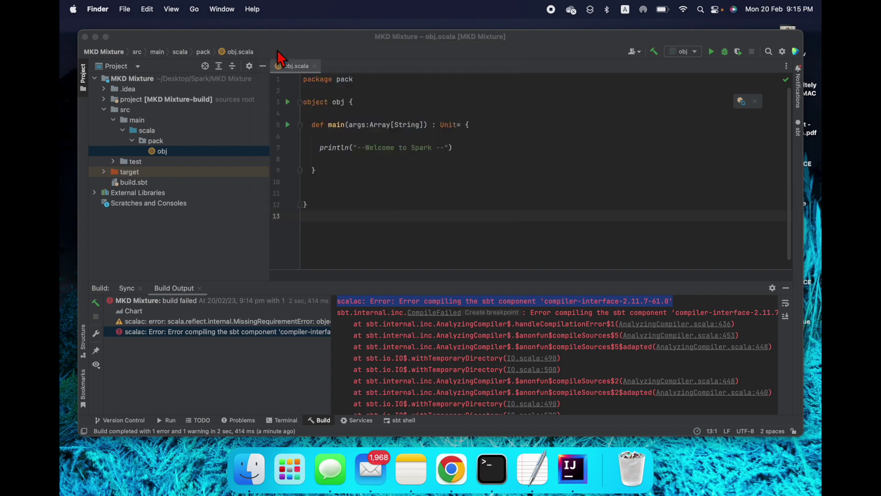
click(125, 10)
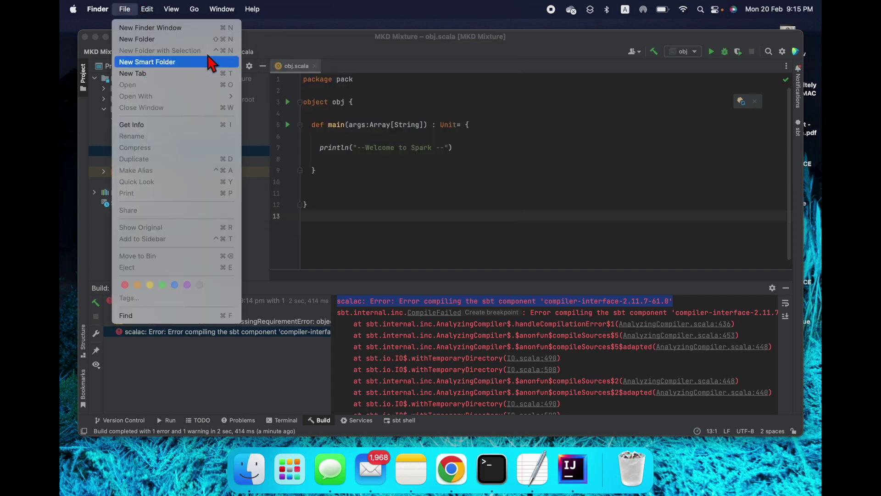
click(446, 148)
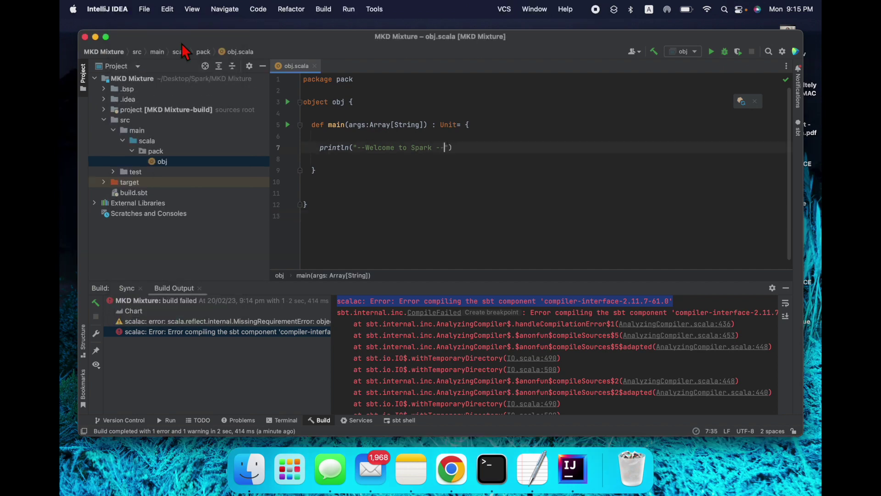
click(144, 9)
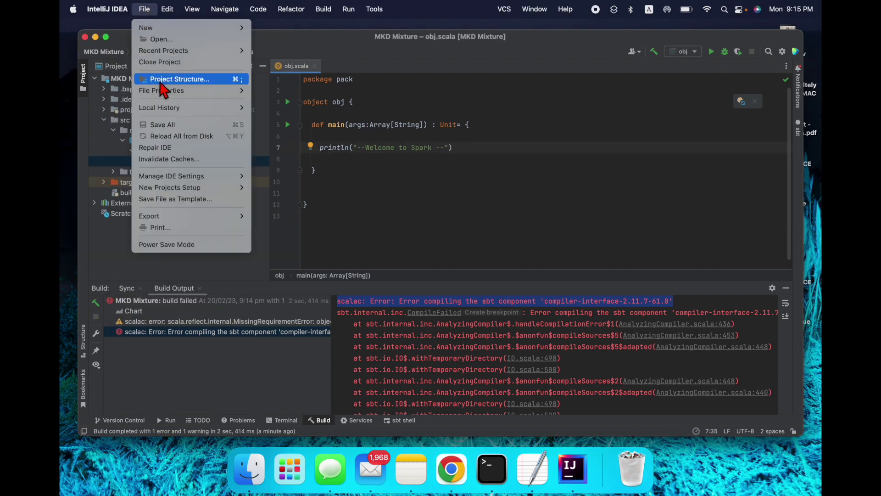
click(172, 79)
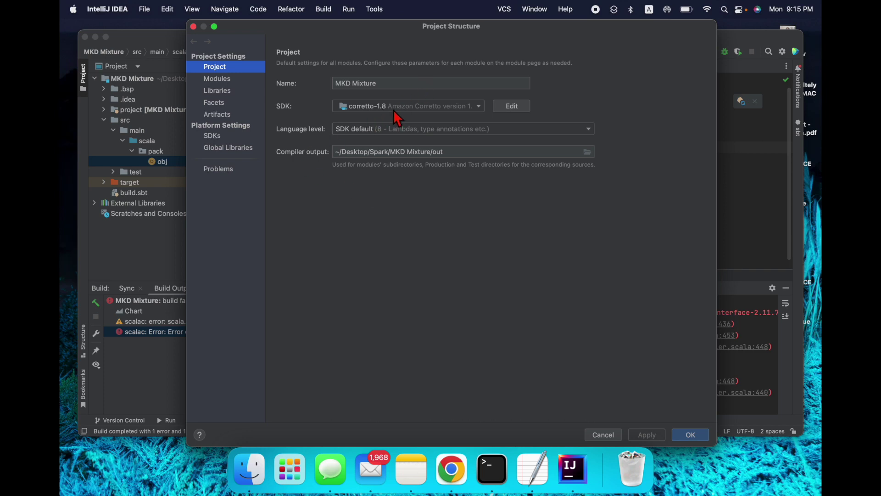
click(233, 83)
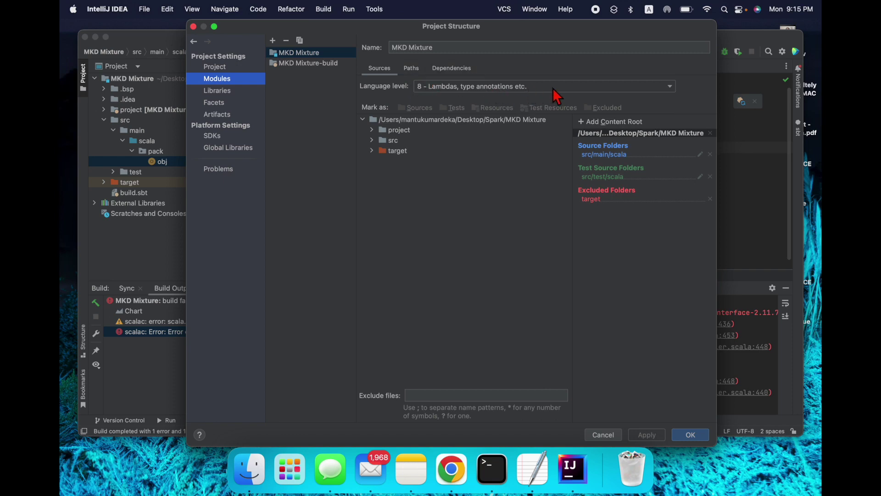
click(469, 71)
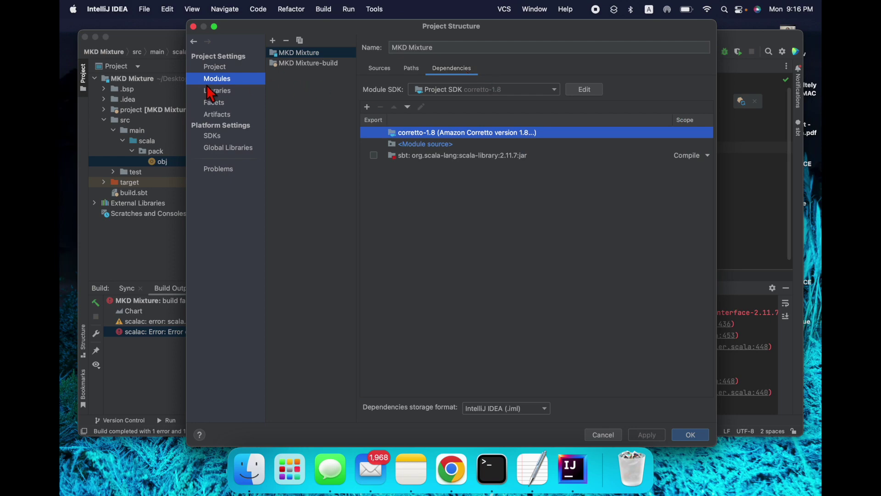
click(217, 90)
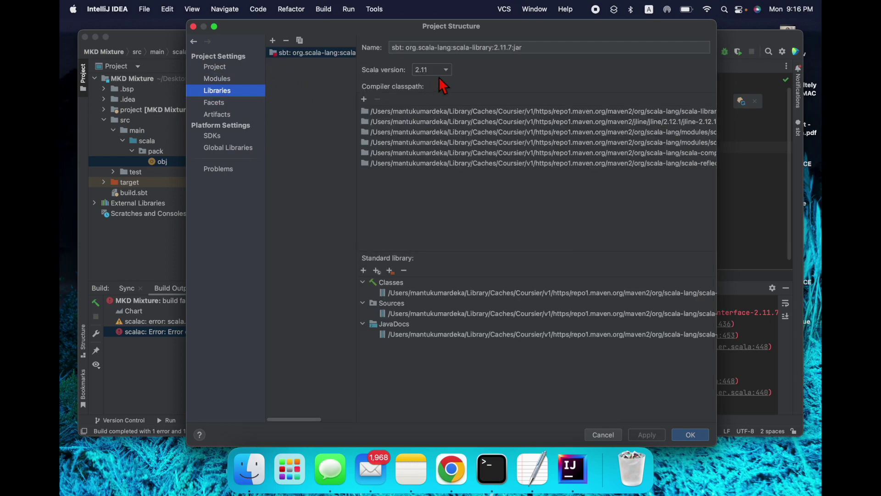
click(229, 106)
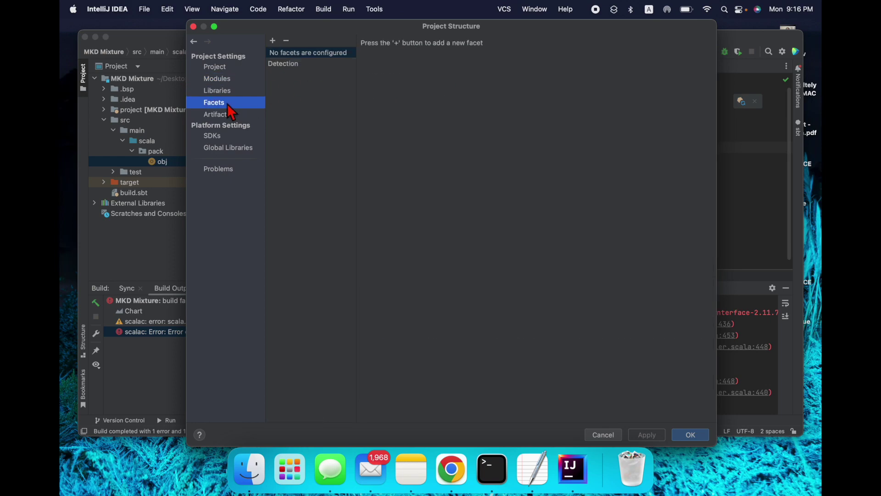
click(231, 140)
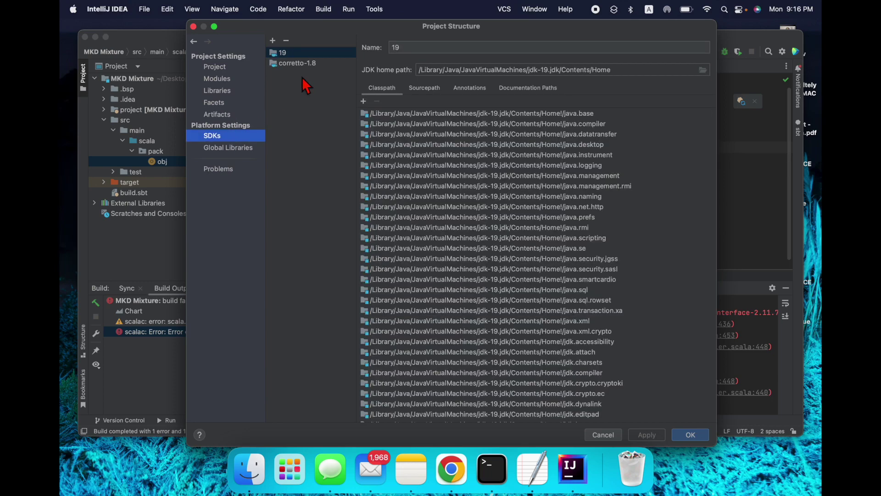
click(311, 64)
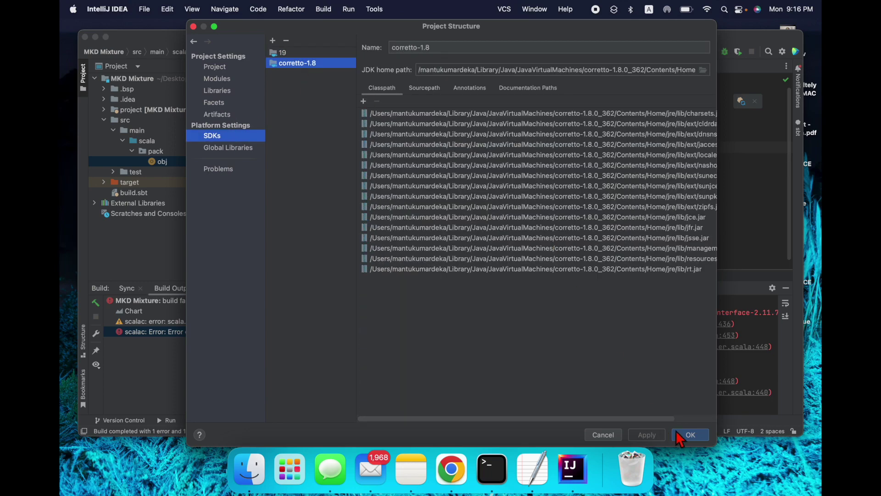
click(691, 435)
- Run 'obj' again from the editor's context menu
right_click(598, 179)
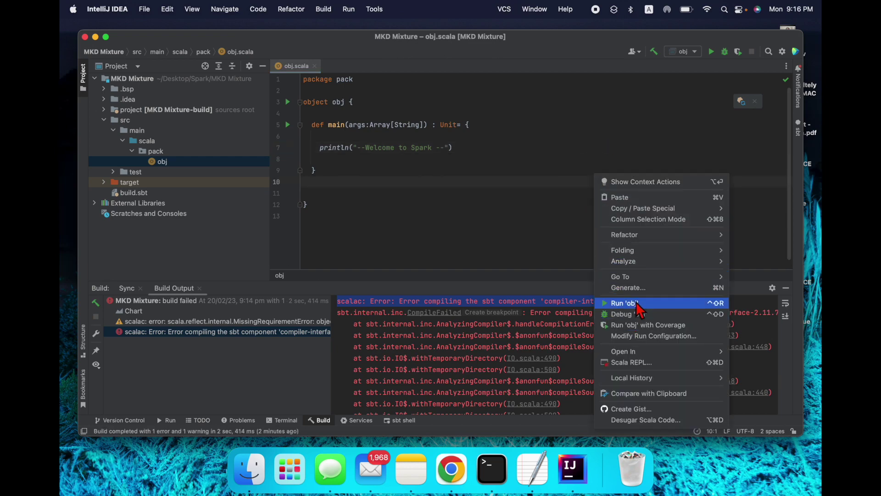
click(640, 304)
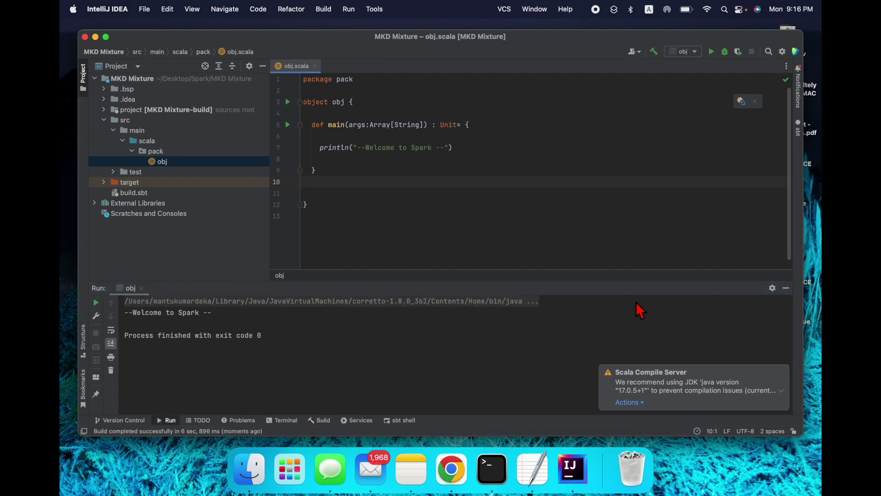
- Close the Scala Compile Server JDK notification balloon over the run output
click(216, 314)
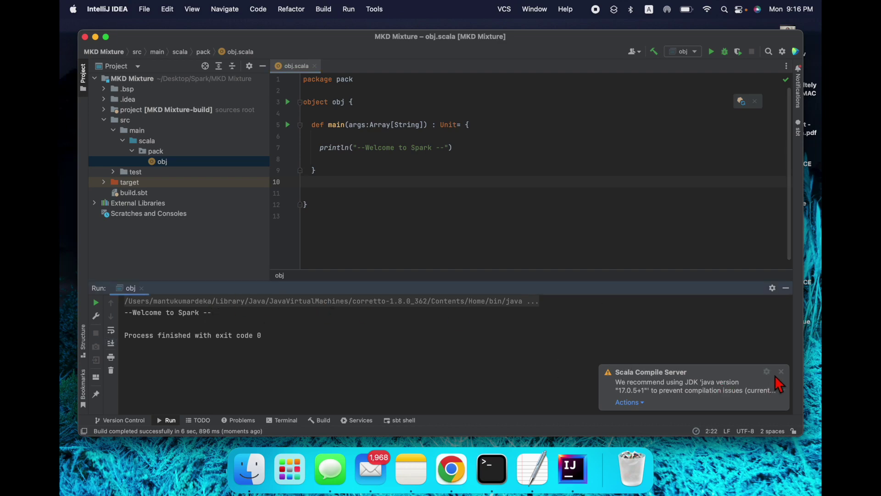
click(783, 373)
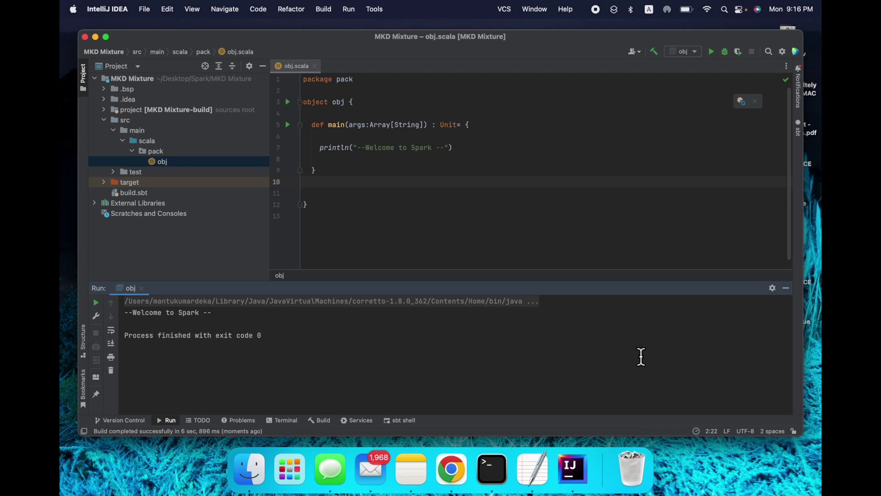
click(641, 356)
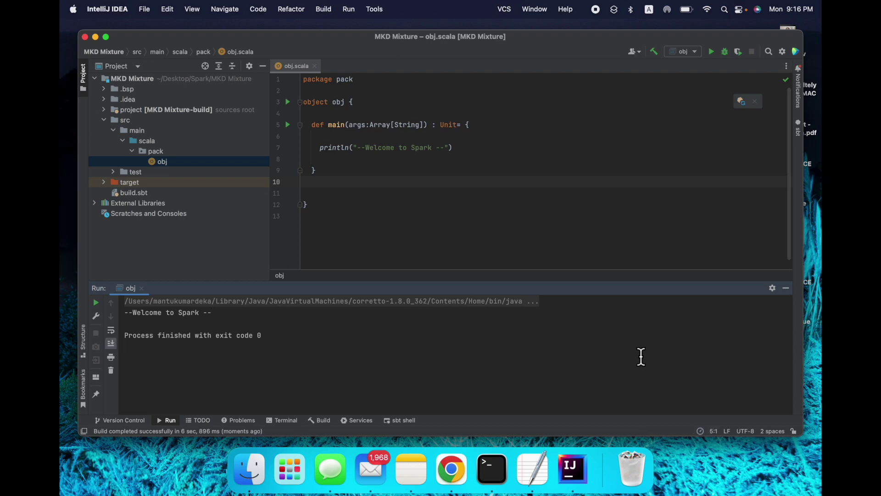